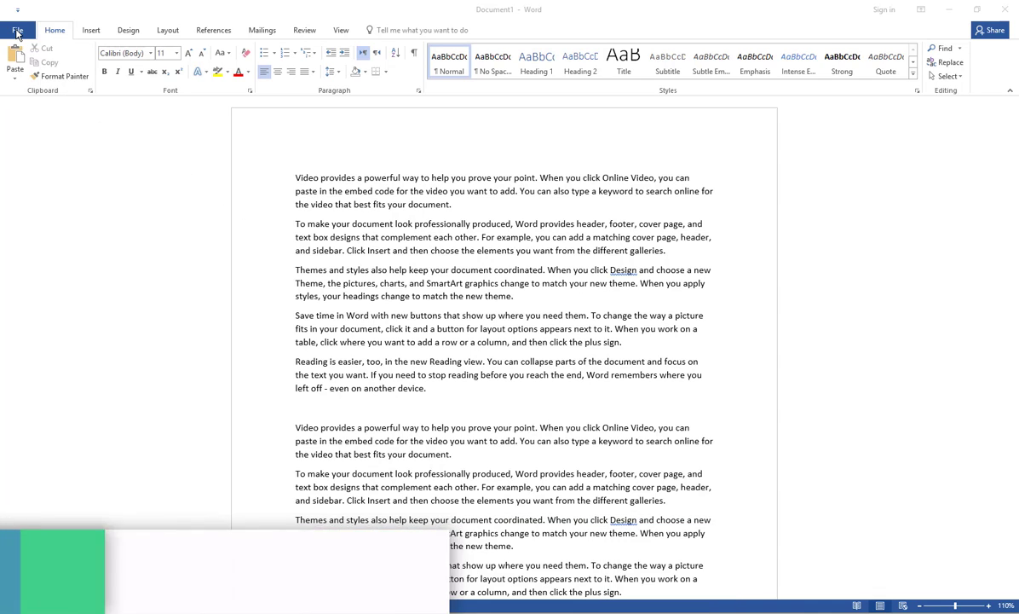
Browse the New page's templates, then create a blank document, Document3.
{"action": "left_click", "coordinate": [17, 33]}
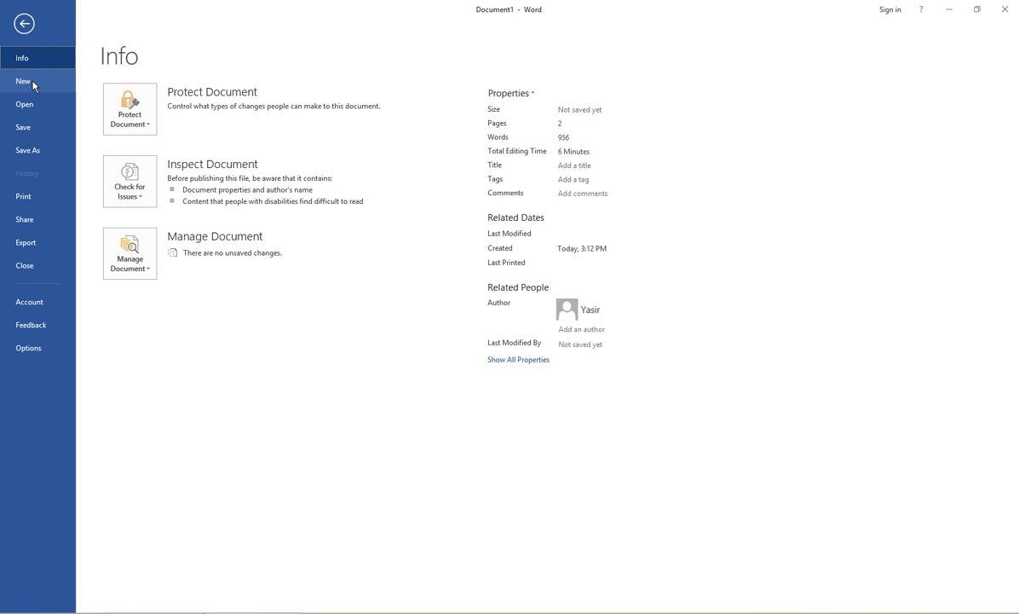
{"action": "left_click", "coordinate": [34, 87]}
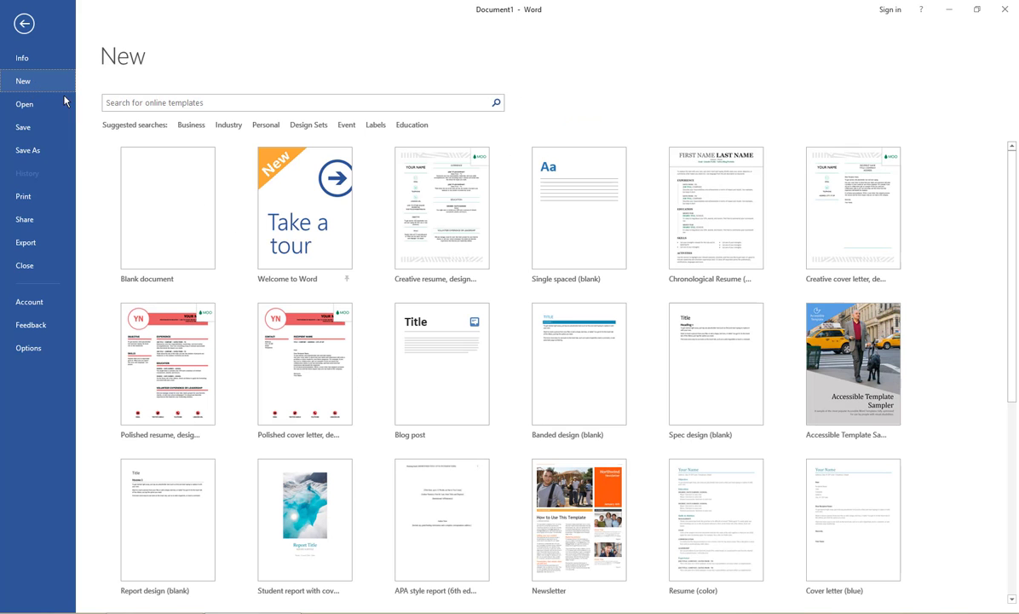
{"action": "scroll", "coordinate": [526, 464], "scroll_direction": "down", "scroll_amount": 3}
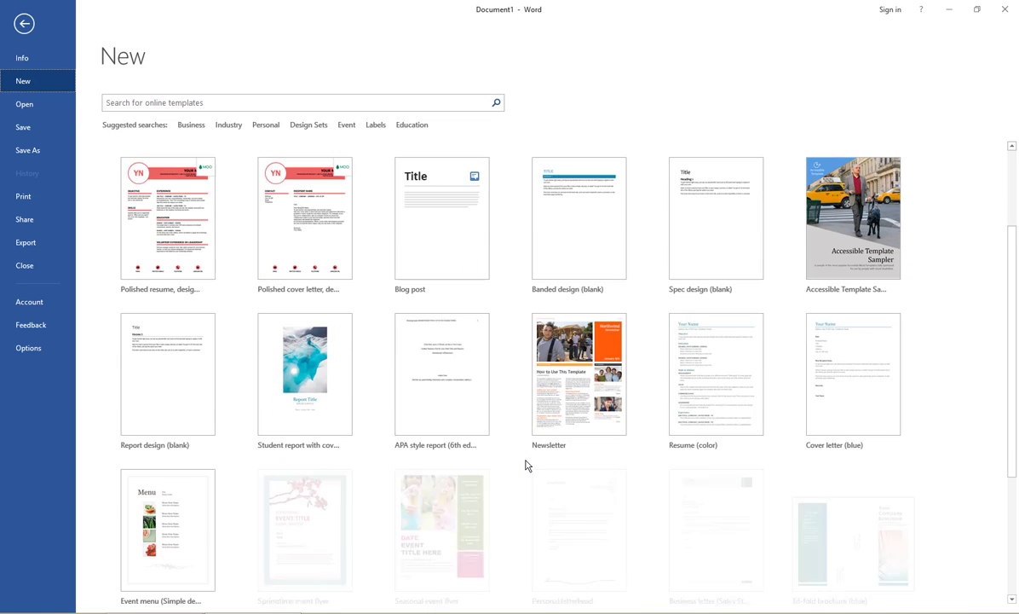
{"action": "scroll", "coordinate": [526, 464], "scroll_direction": "up", "scroll_amount": 3}
{"action": "scroll", "coordinate": [526, 464], "scroll_direction": "down", "scroll_amount": 4}
{"action": "scroll", "coordinate": [524, 465], "scroll_direction": "down", "scroll_amount": 1}
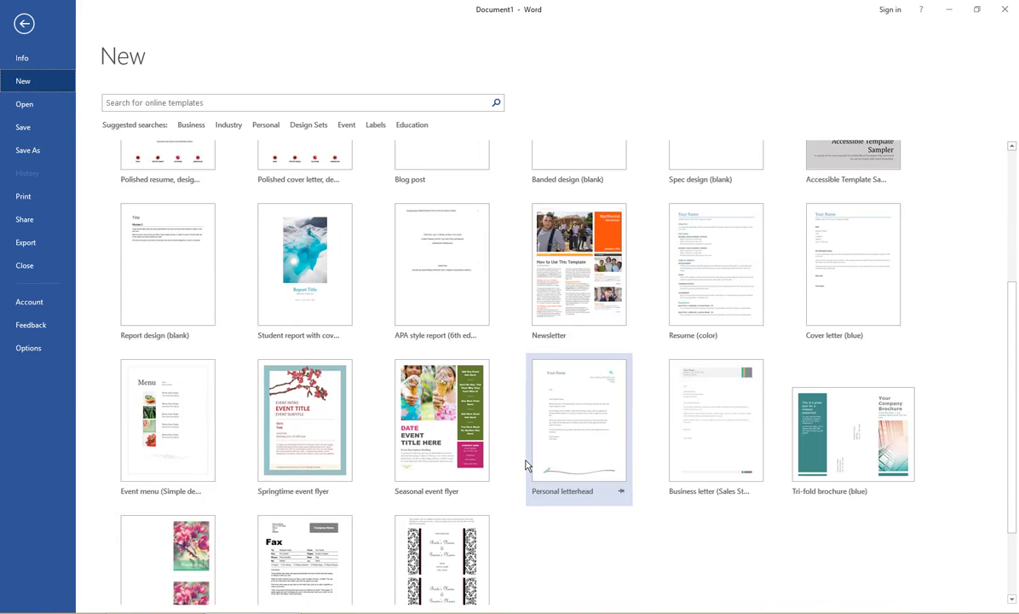
{"action": "scroll", "coordinate": [521, 466], "scroll_direction": "down", "scroll_amount": 2}
{"action": "scroll", "coordinate": [387, 426], "scroll_direction": "up", "scroll_amount": 4}
{"action": "scroll", "coordinate": [387, 425], "scroll_direction": "up", "scroll_amount": 3}
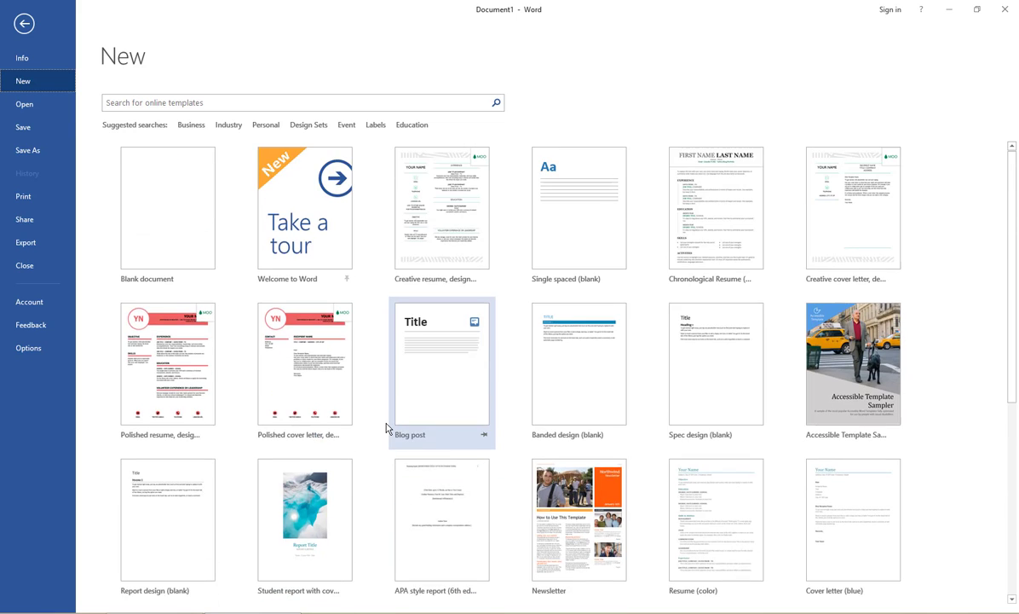
{"action": "left_click", "coordinate": [182, 222]}
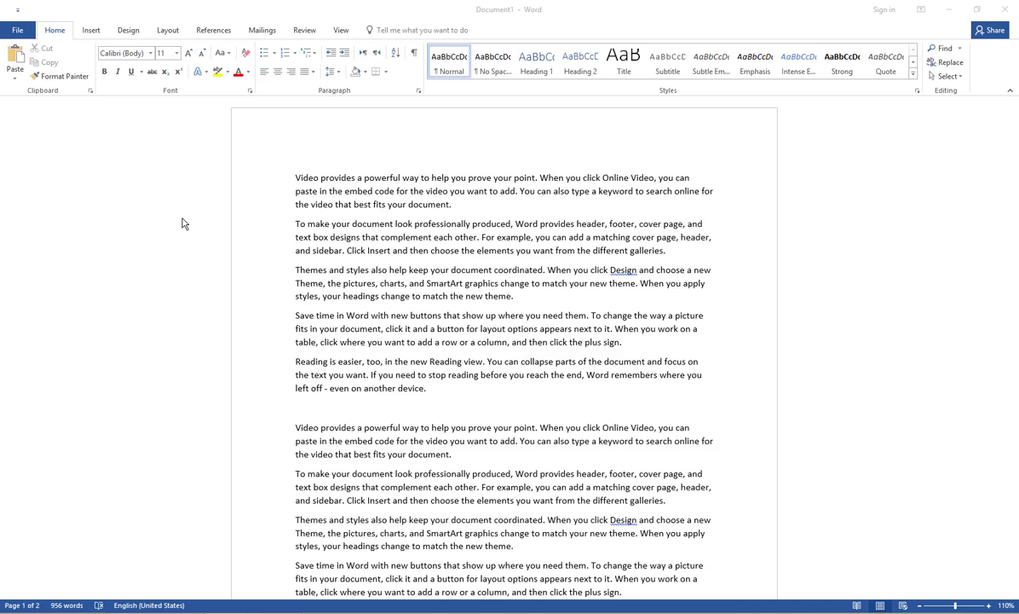
Review the Open page's recent documents under Today, Last Week and Older.
{"action": "left_click", "coordinate": [18, 30]}
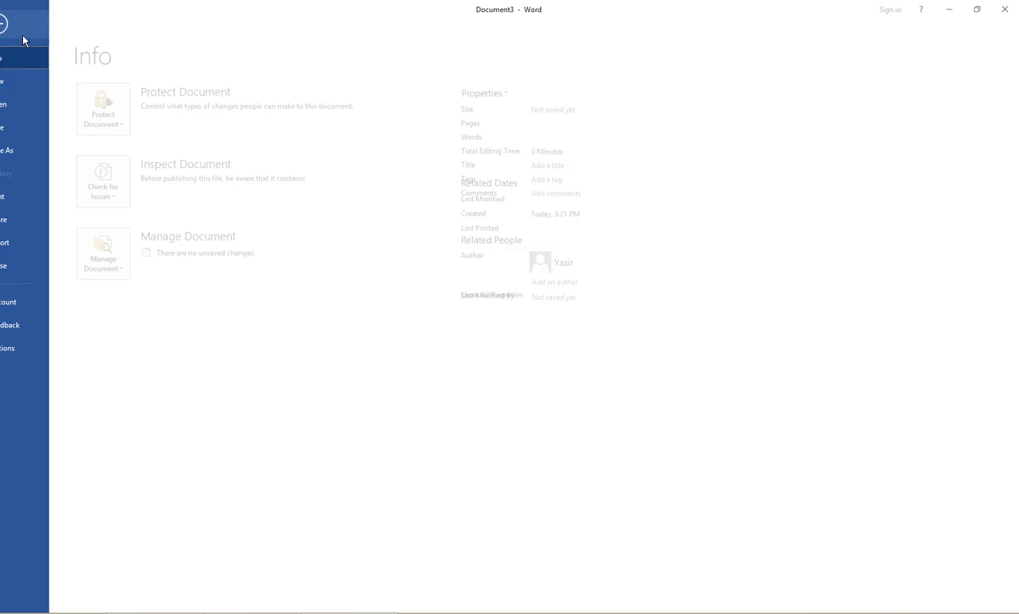
{"action": "left_click", "coordinate": [24, 108]}
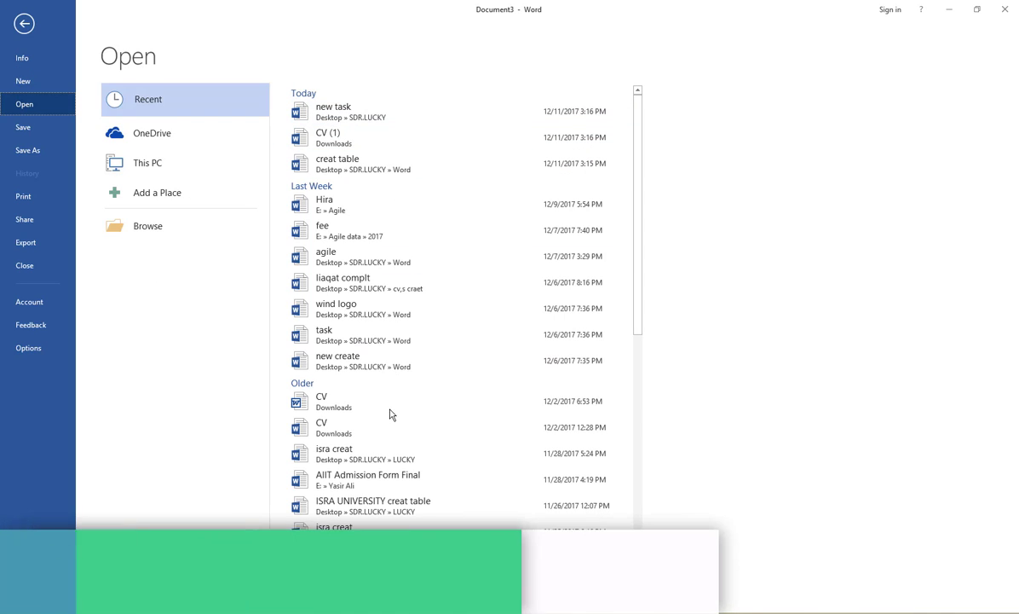
{"action": "scroll", "coordinate": [389, 413], "scroll_direction": "down", "scroll_amount": 2}
{"action": "scroll", "coordinate": [391, 426], "scroll_direction": "down", "scroll_amount": 1}
{"action": "scroll", "coordinate": [391, 424], "scroll_direction": "up", "scroll_amount": 3}
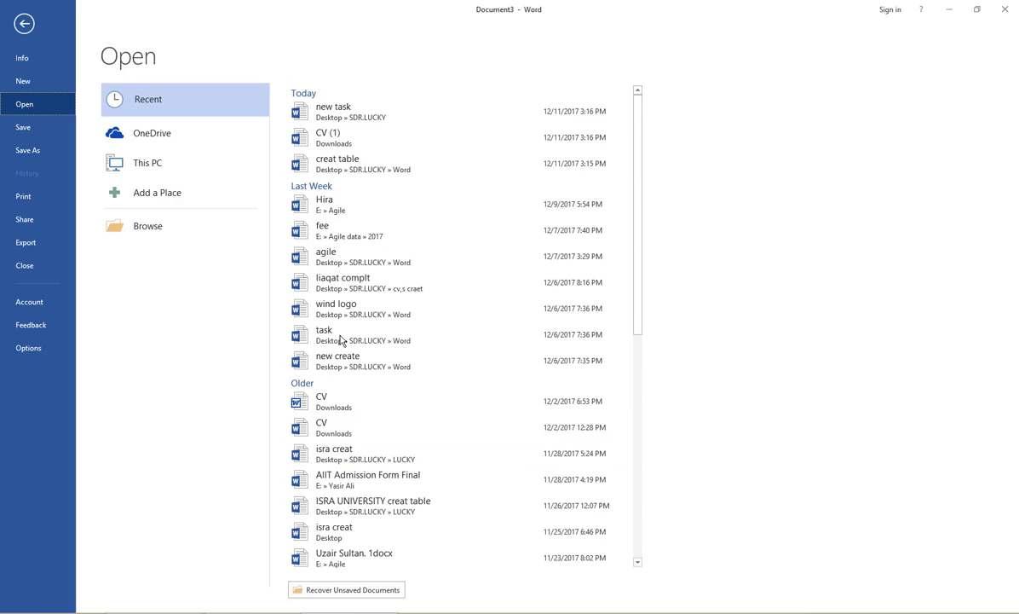
{"action": "scroll", "coordinate": [328, 381], "scroll_direction": "down", "scroll_amount": 1}
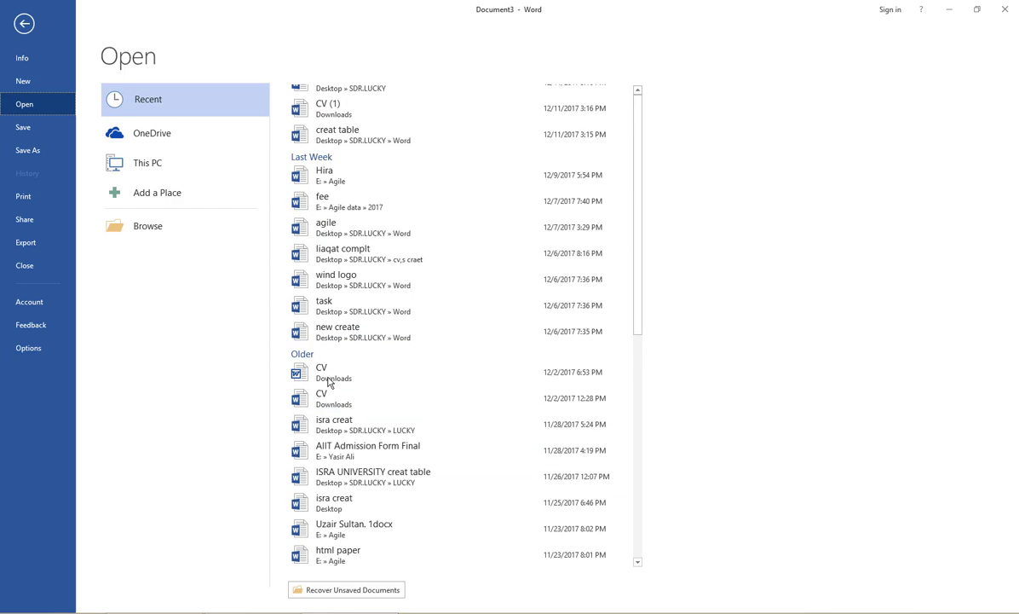
{"action": "scroll", "coordinate": [328, 382], "scroll_direction": "down", "scroll_amount": 2}
{"action": "scroll", "coordinate": [328, 382], "scroll_direction": "down", "scroll_amount": 3}
{"action": "scroll", "coordinate": [328, 382], "scroll_direction": "down", "scroll_amount": 1}
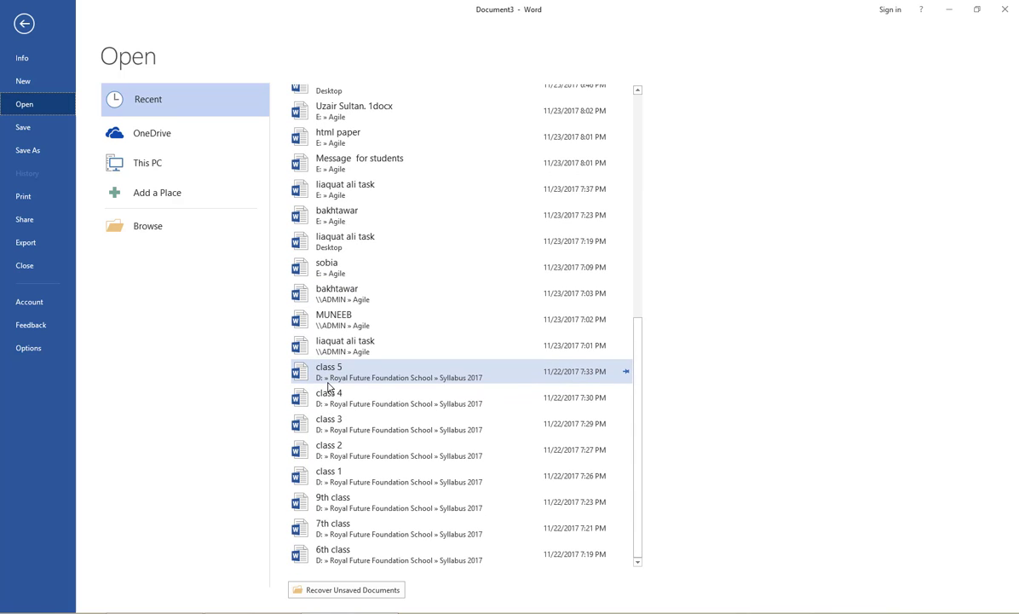
{"action": "scroll", "coordinate": [328, 386], "scroll_direction": "up", "scroll_amount": 1}
{"action": "scroll", "coordinate": [328, 386], "scroll_direction": "up", "scroll_amount": 5}
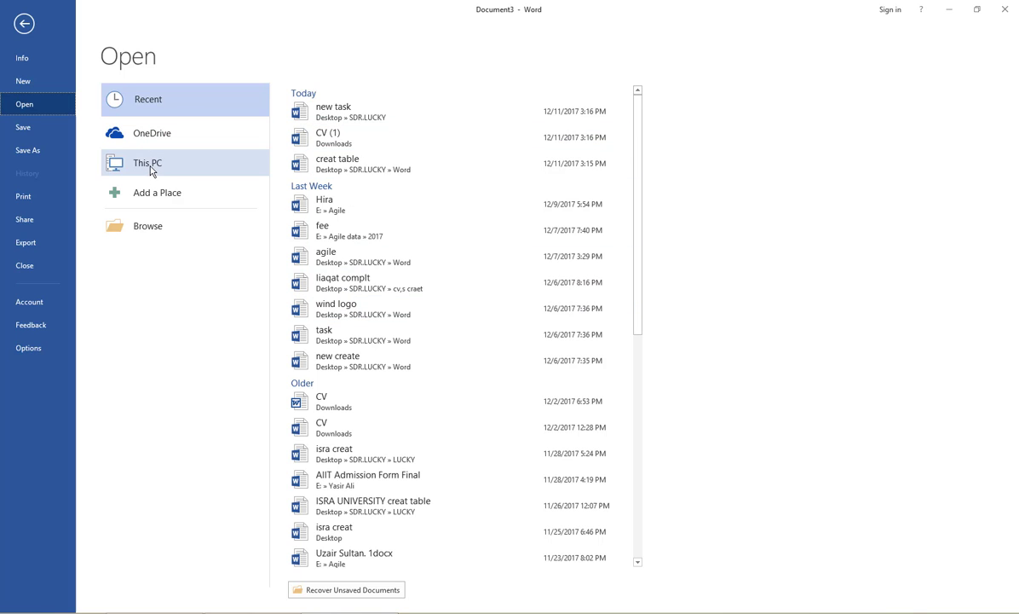
{"action": "left_click", "coordinate": [156, 228]}
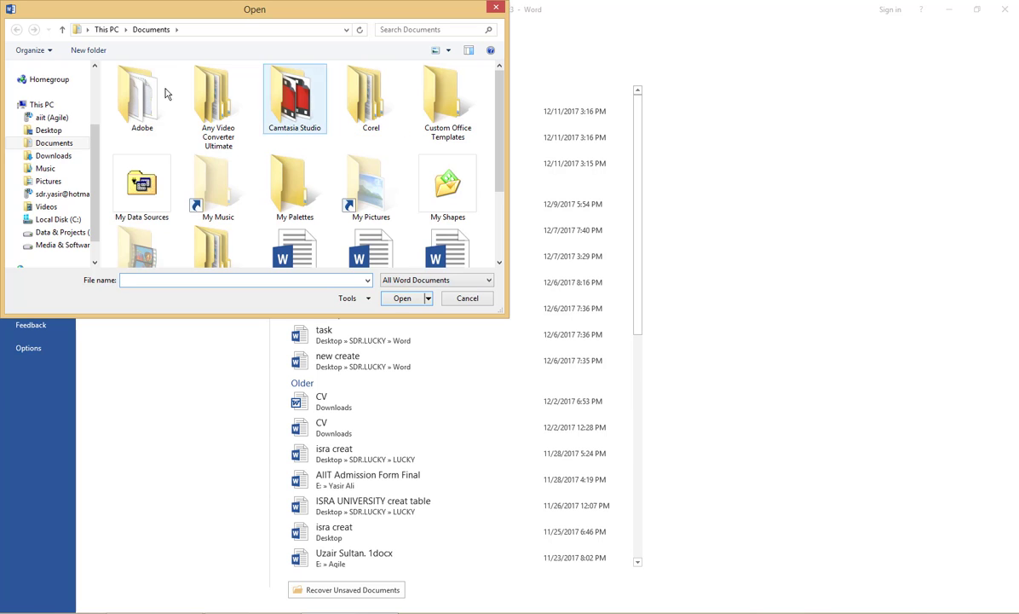
{"action": "left_click", "coordinate": [499, 9]}
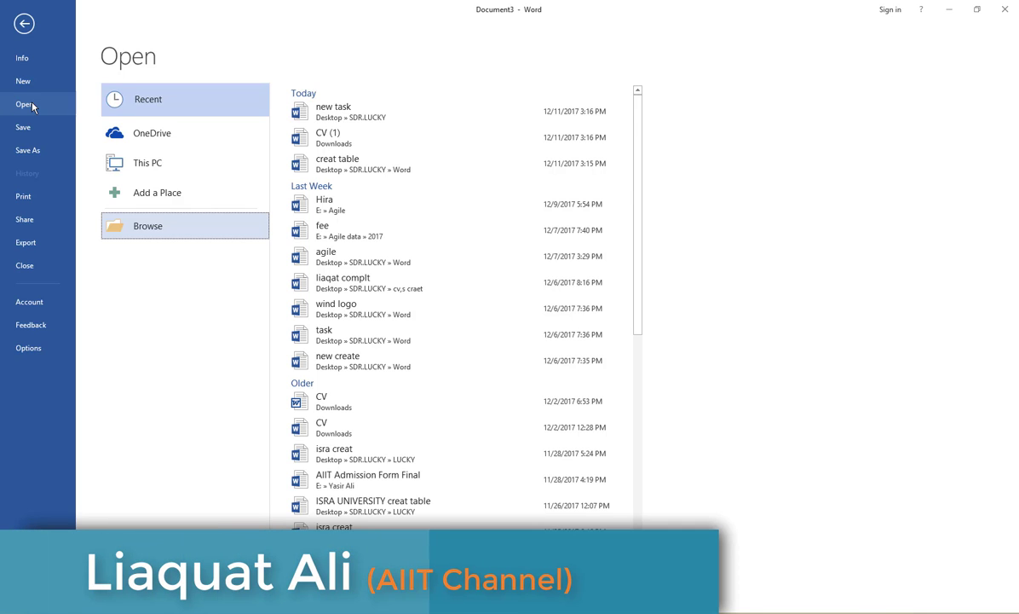
Open the Save As page, dismiss the Save As dialog without saving, and return.
{"action": "left_click", "coordinate": [30, 128]}
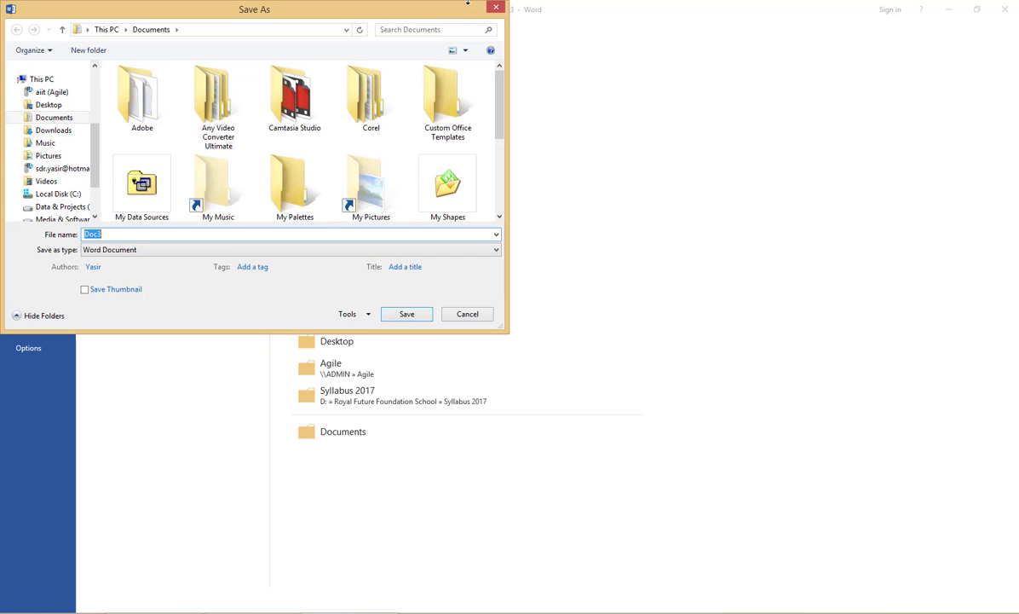
{"action": "left_click", "coordinate": [497, 9]}
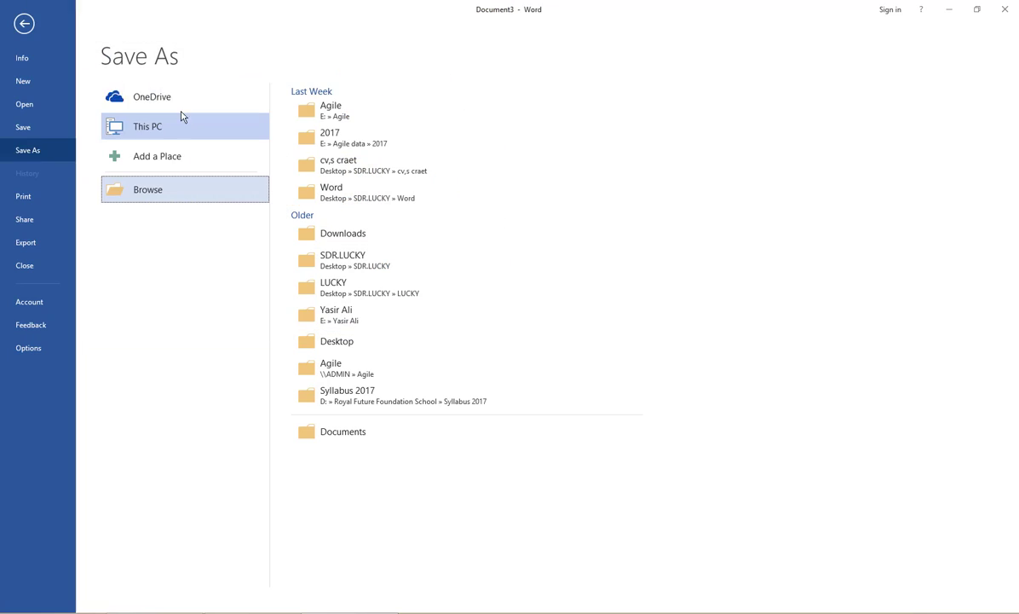
{"action": "left_click", "coordinate": [34, 150]}
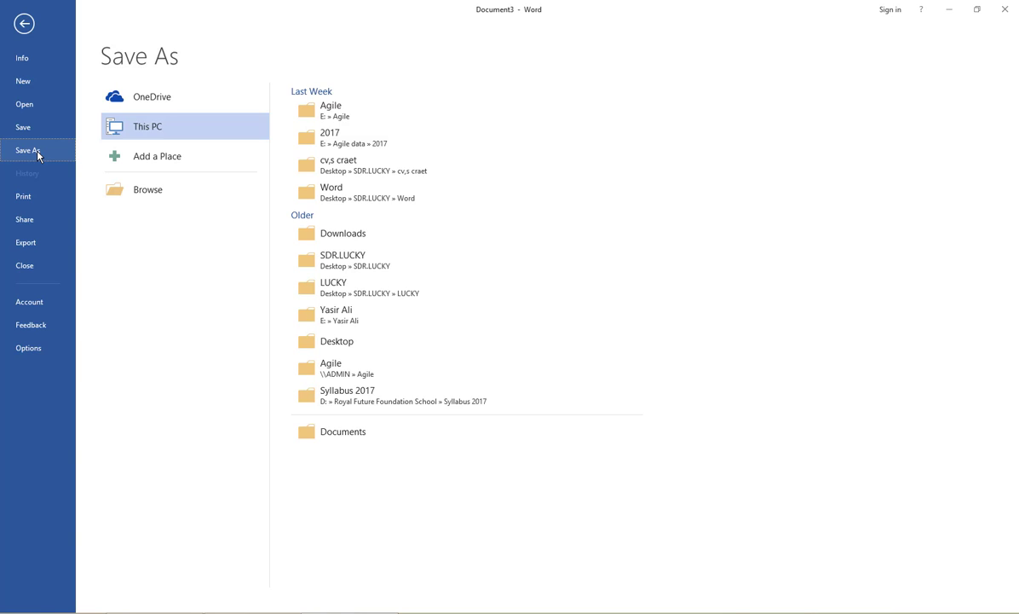
Look over the Print and Share pages, ending on the Export page.
{"action": "left_click", "coordinate": [34, 203]}
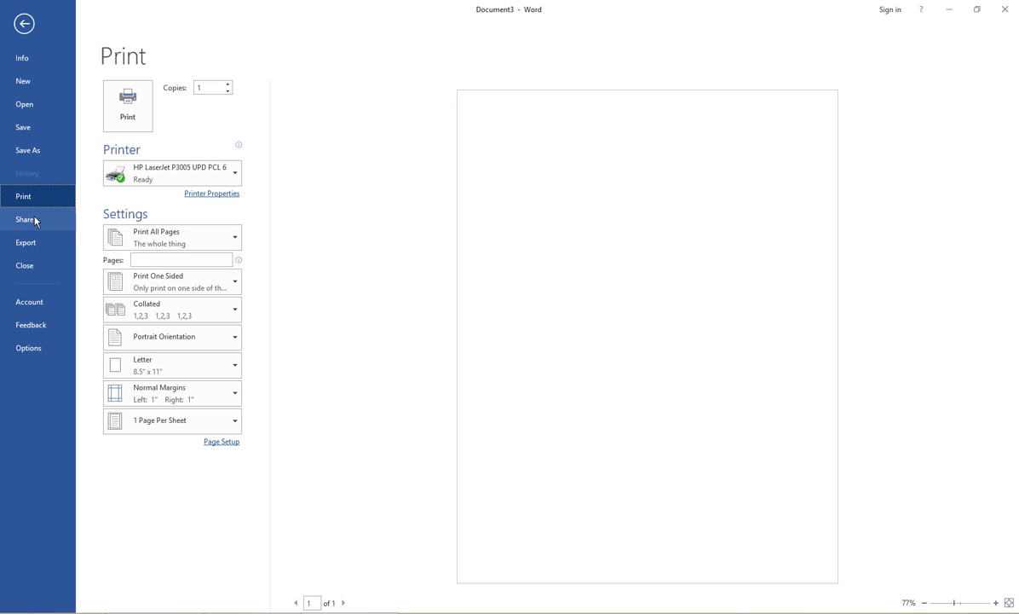
{"action": "left_click", "coordinate": [32, 224]}
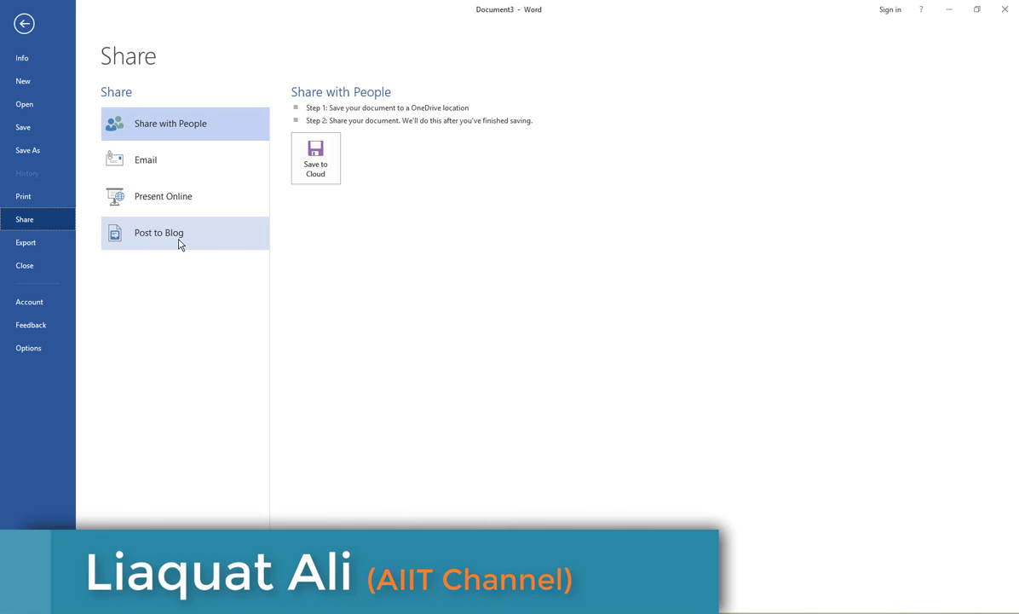
{"action": "left_click", "coordinate": [38, 244]}
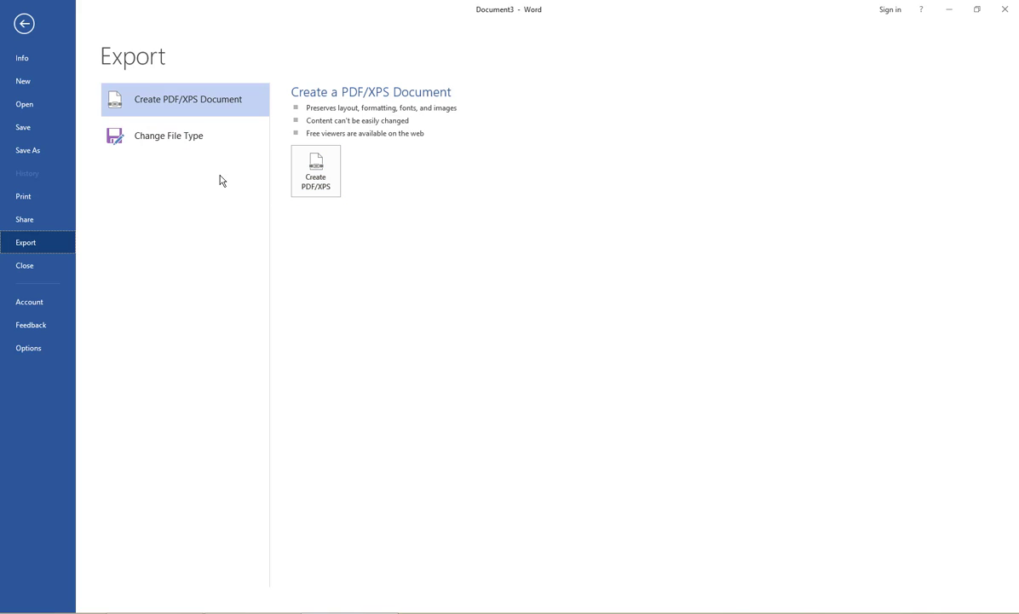
Close Document3 and bring up Document1's Info page.
{"action": "left_click", "coordinate": [37, 268]}
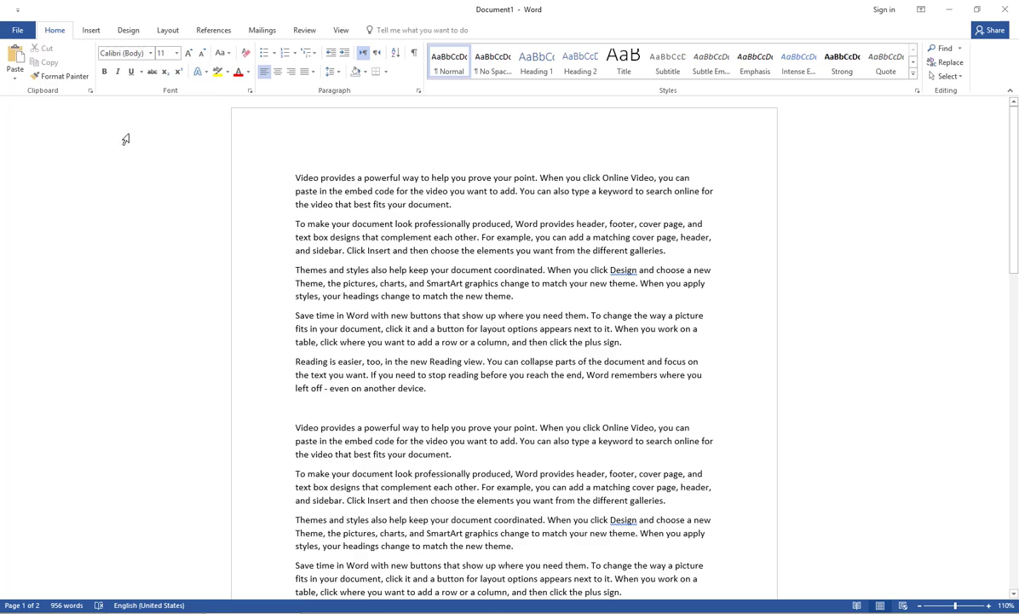
{"action": "left_click", "coordinate": [14, 34]}
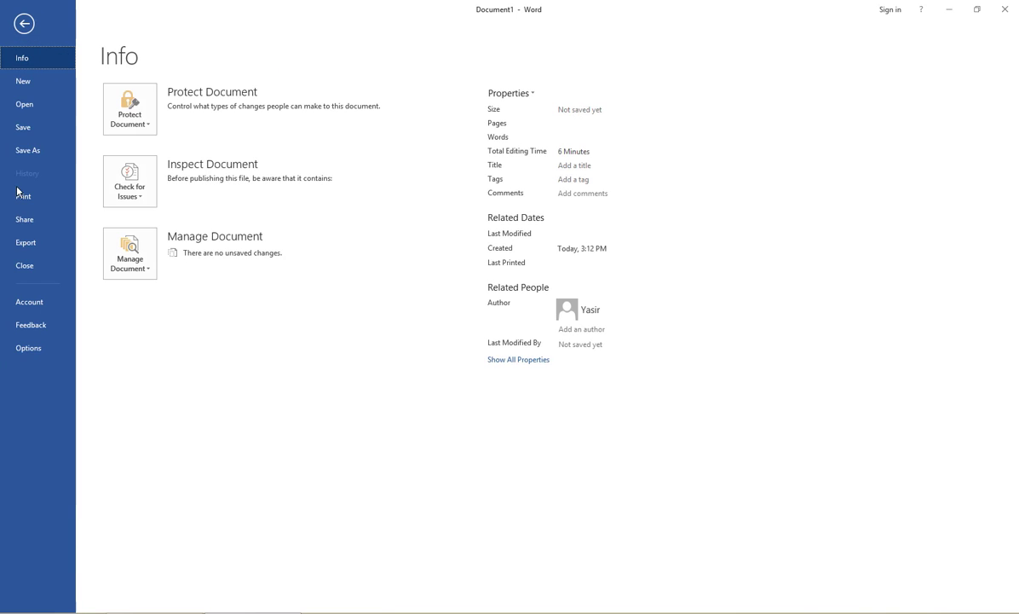
Try the Dark Gray Office theme, revert to White, then view the Feedback page.
{"action": "left_click", "coordinate": [29, 302]}
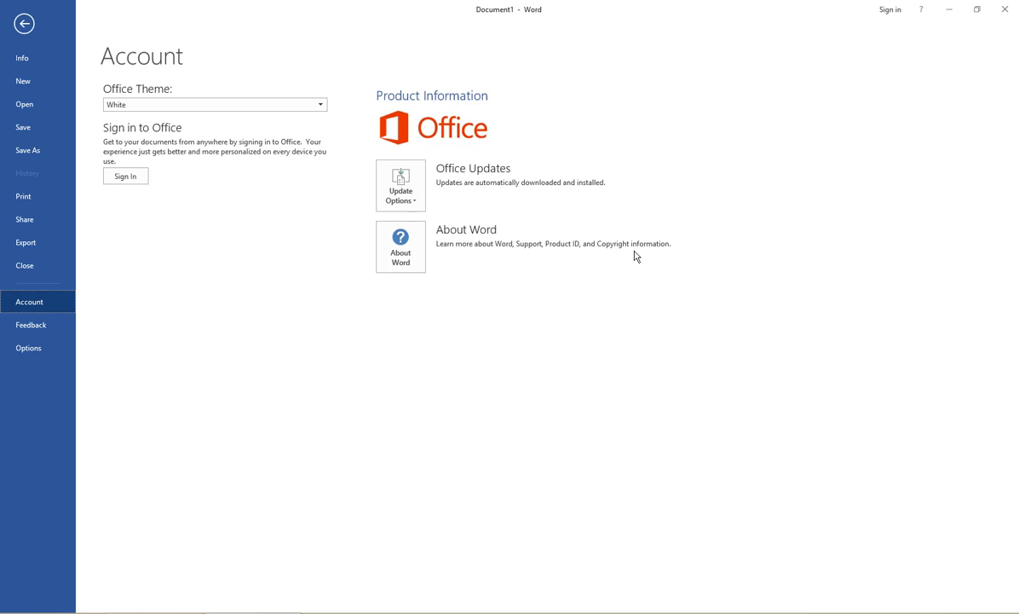
{"action": "left_click", "coordinate": [317, 104]}
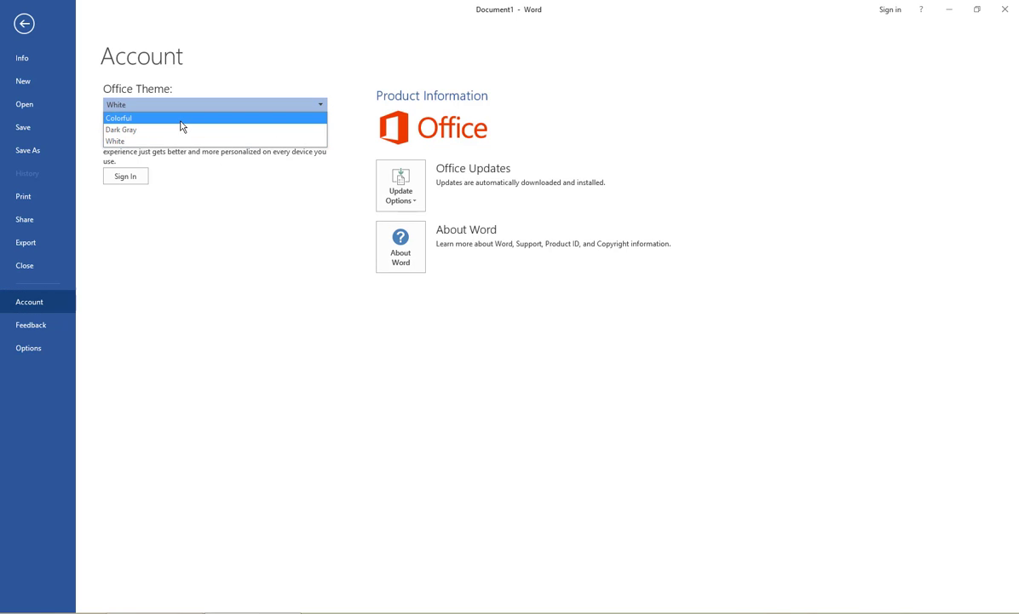
{"action": "left_click", "coordinate": [150, 129]}
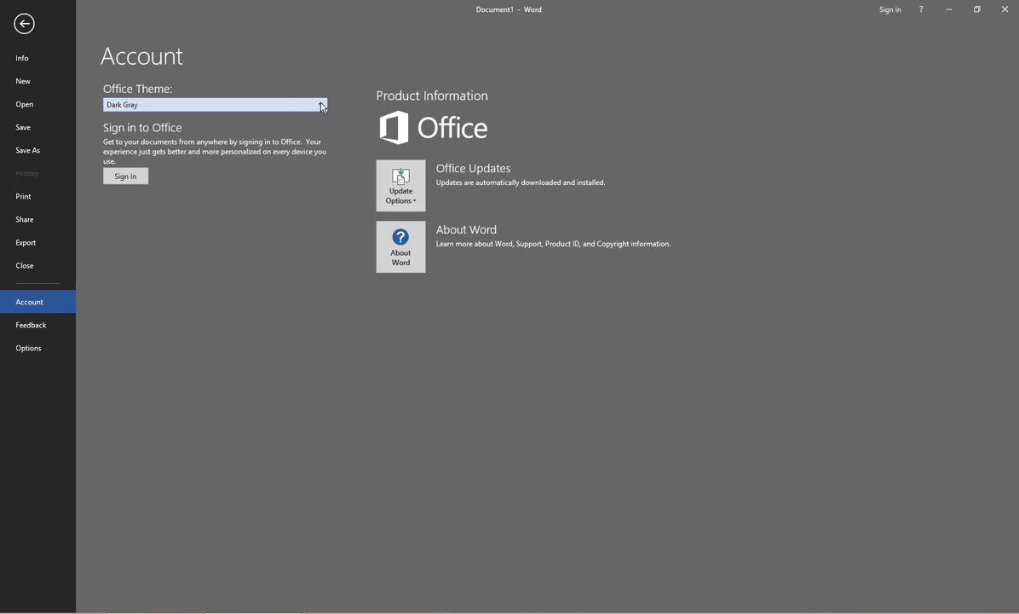
{"action": "left_click", "coordinate": [322, 104]}
{"action": "left_click", "coordinate": [159, 139]}
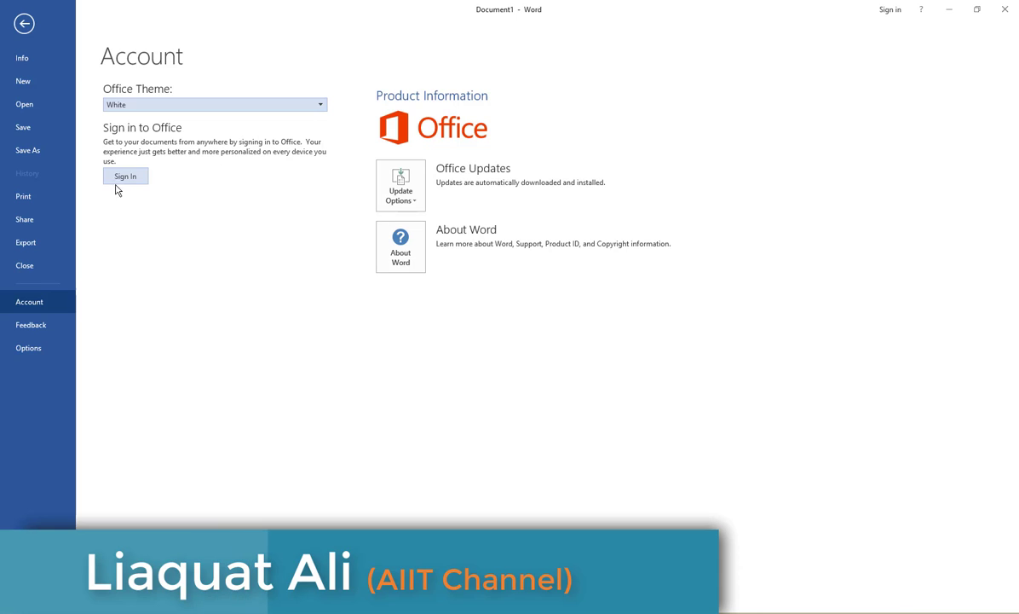
{"action": "left_click", "coordinate": [36, 326]}
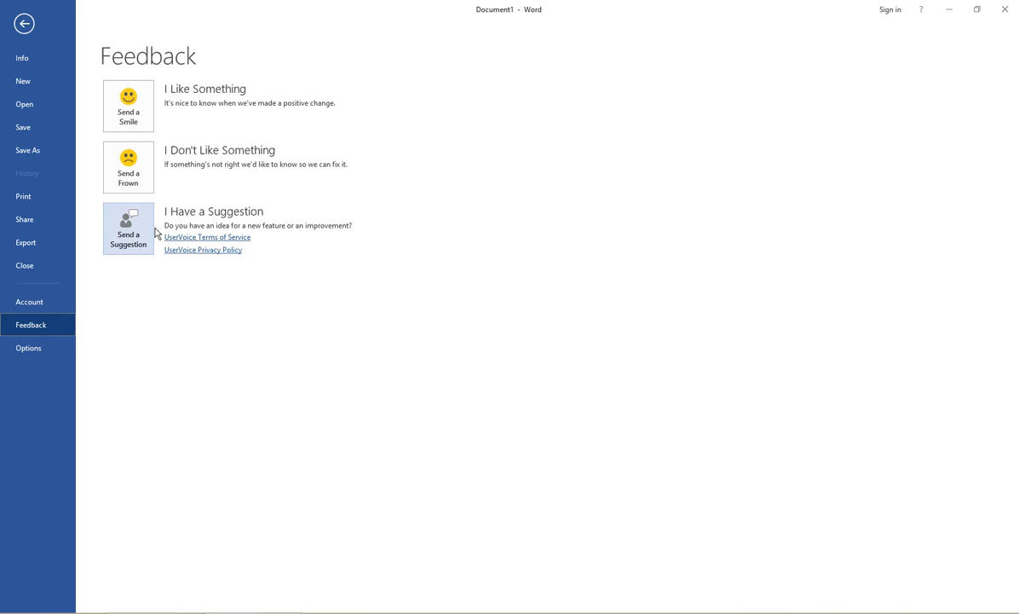
Review the General page of Word Options and close it with OK.
{"action": "left_click", "coordinate": [28, 347]}
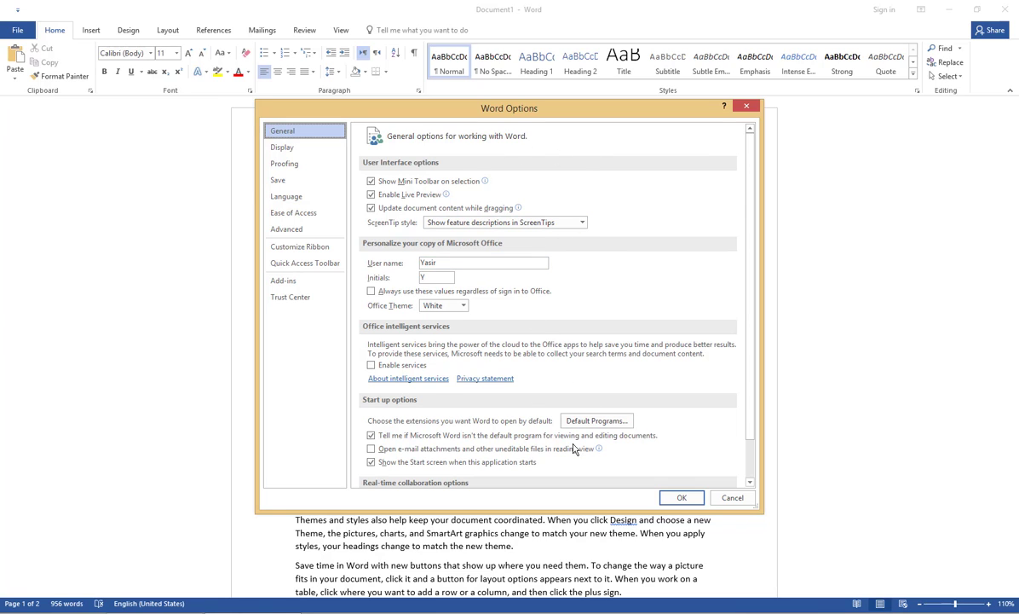
{"action": "scroll", "coordinate": [562, 342], "scroll_direction": "down", "scroll_amount": 1}
{"action": "scroll", "coordinate": [561, 342], "scroll_direction": "up", "scroll_amount": 1}
{"action": "left_click", "coordinate": [681, 501]}
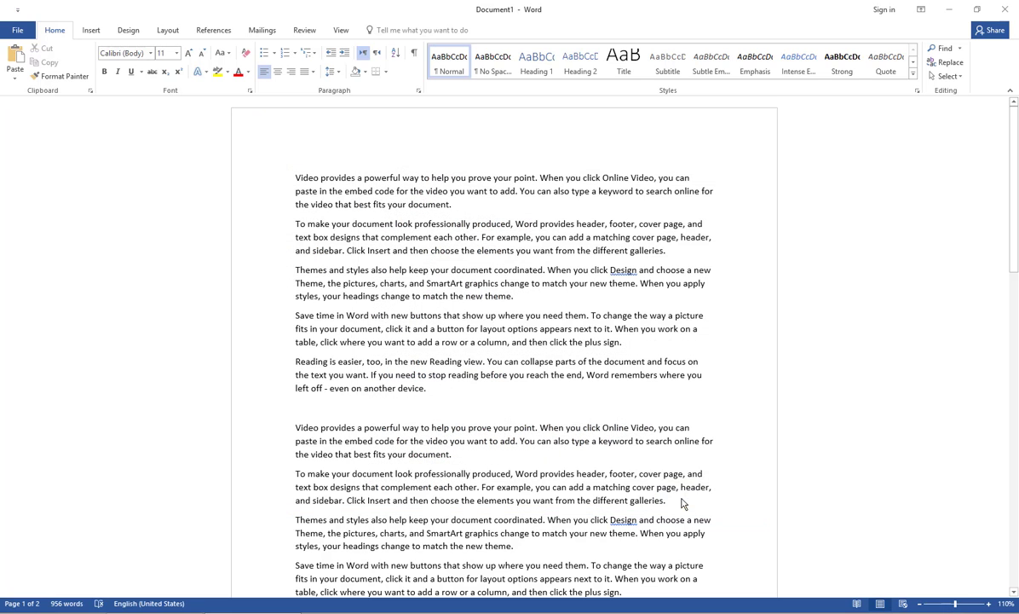